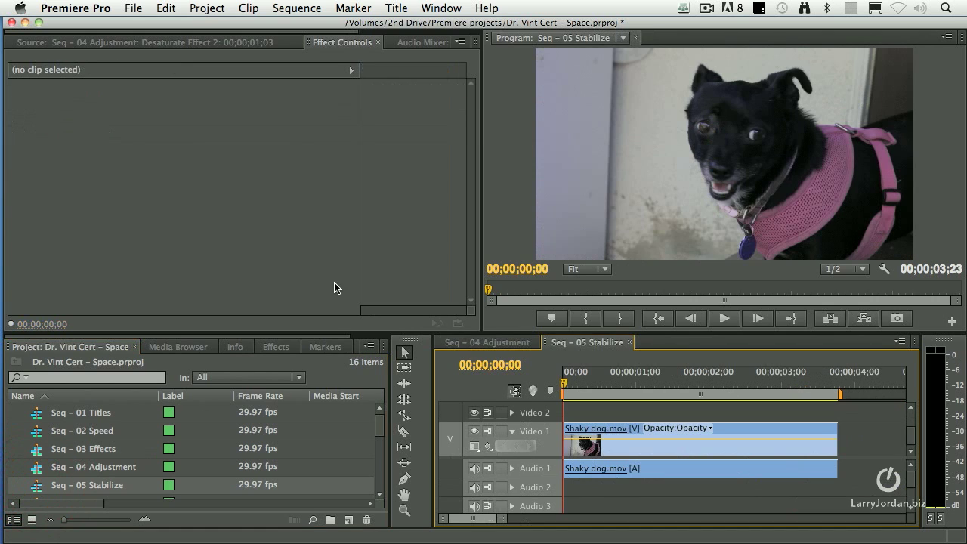
- Play the shaky dog clip from the start twice to review the camera shake
{"action": "left_click", "coordinate": [553, 388]}
{"action": "key", "text": "space"}
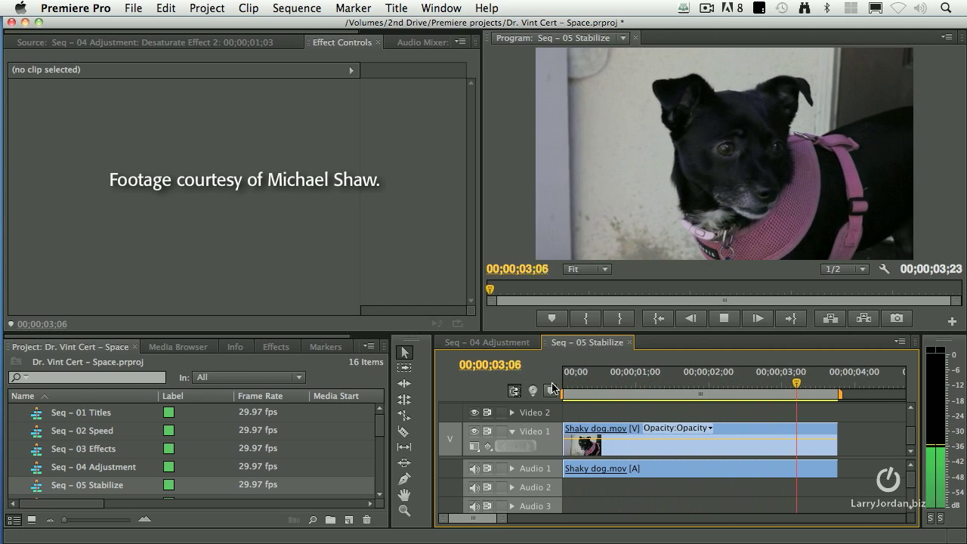
{"action": "key", "text": "space"}
{"action": "left_click_drag", "start_coordinate": [588, 390], "coordinate": [555, 388]}
{"action": "key", "text": "space"}
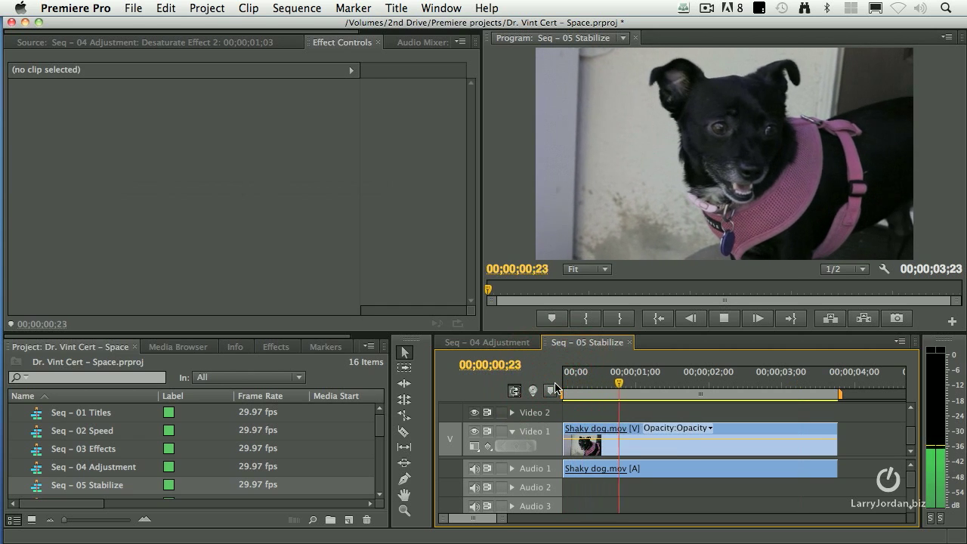
{"action": "key", "text": "space"}
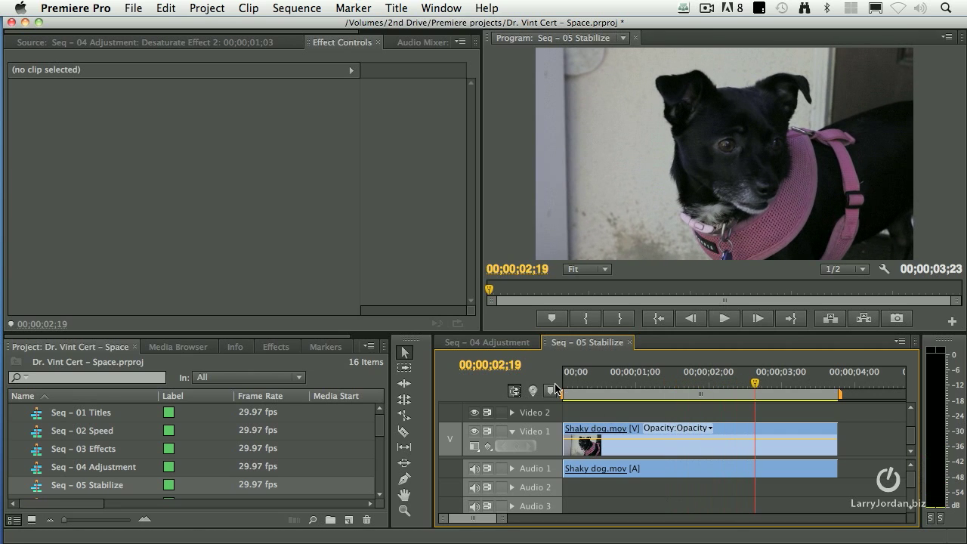
- Search the Effects panel for 'warp' and apply Warp Stabilizer to the Shaky dog.mov clip
{"action": "left_click", "coordinate": [746, 431]}
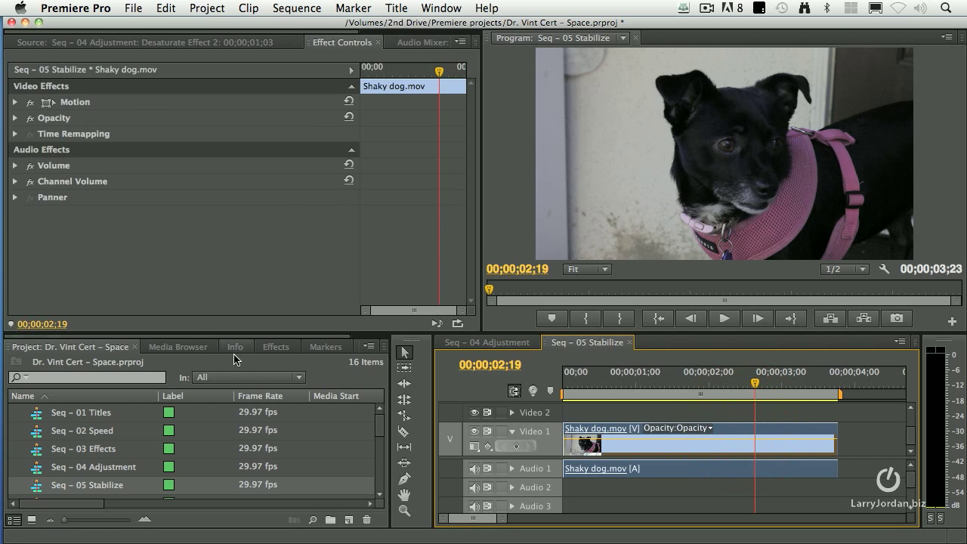
{"action": "left_click", "coordinate": [278, 347]}
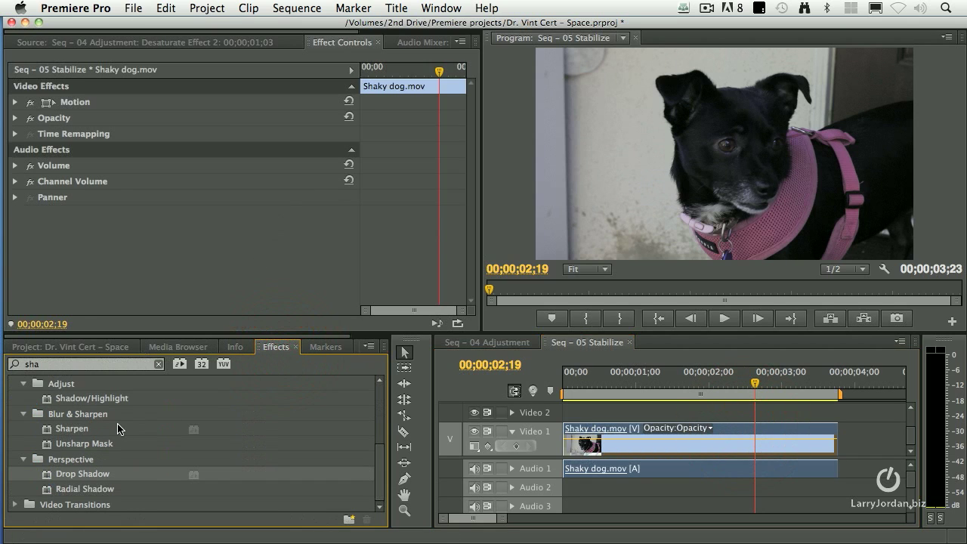
{"action": "left_click", "coordinate": [54, 365]}
{"action": "key", "text": "BackSpace"}
{"action": "key", "text": "BackSpace"}
{"action": "key", "text": "BackSpace"}
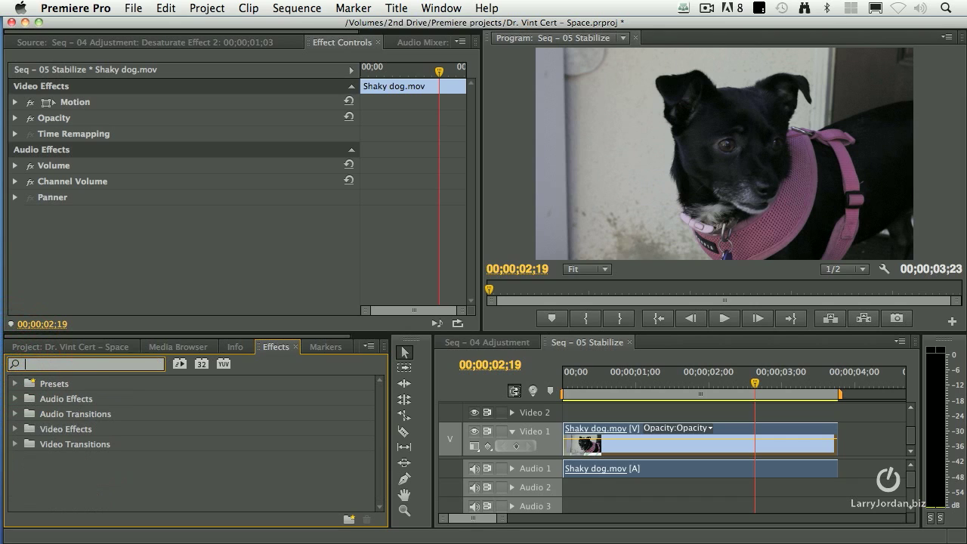
{"action": "type", "text": "warp"}
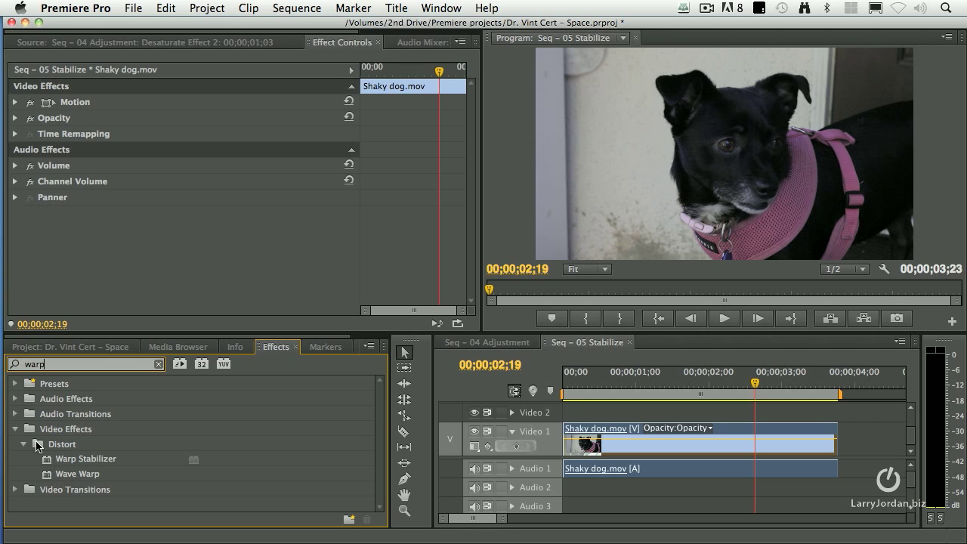
{"action": "left_click_drag", "start_coordinate": [85, 458], "coordinate": [604, 433]}
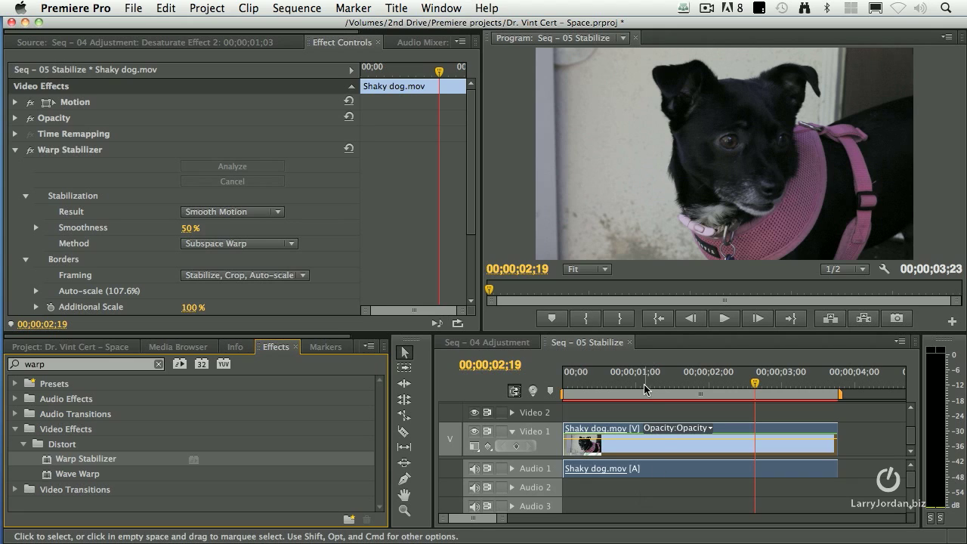
{"action": "left_click", "coordinate": [562, 384]}
{"action": "key", "text": "space"}
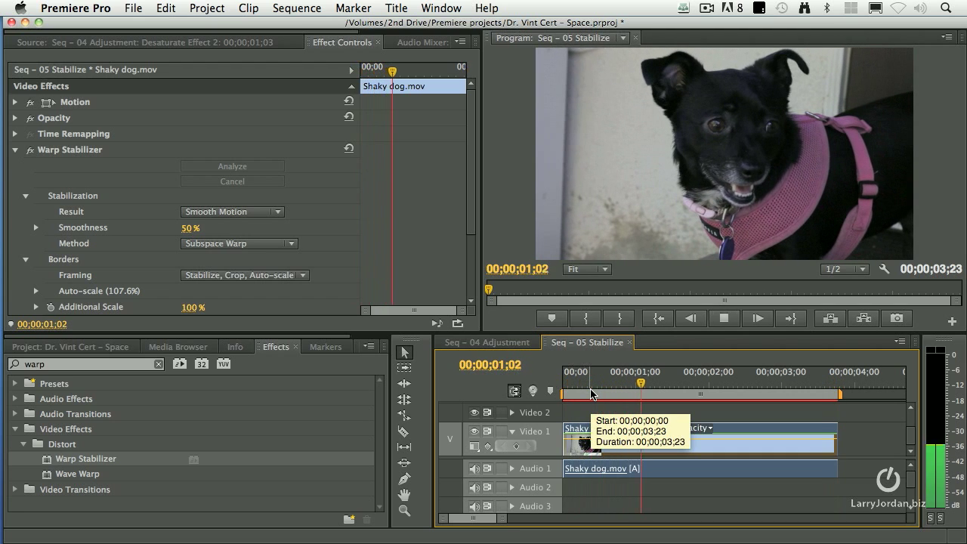
{"action": "key", "text": "space"}
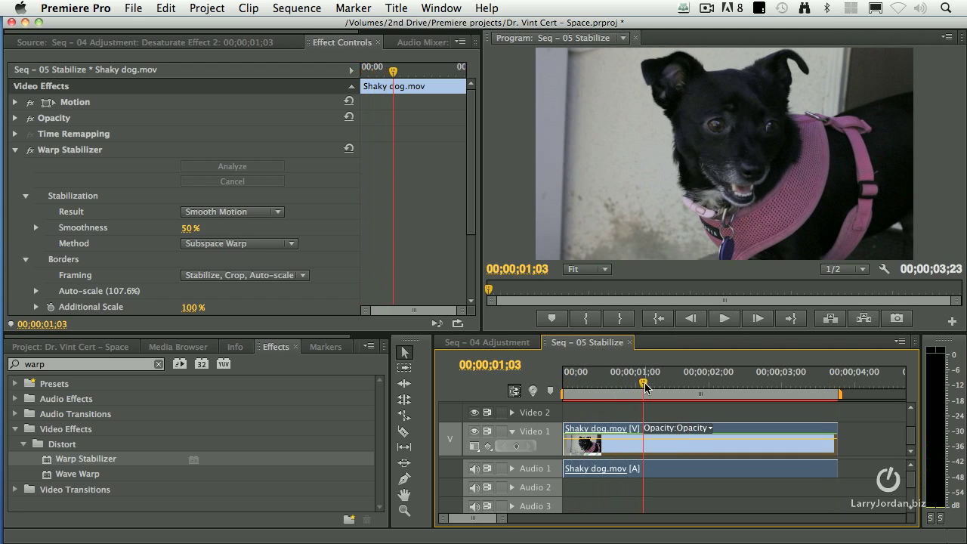
{"action": "mouse_move", "coordinate": [642, 383]}
{"action": "left_mouse_down"}
{"action": "mouse_move", "coordinate": [606, 383]}
{"action": "mouse_move", "coordinate": [628, 383]}
{"action": "left_mouse_up"}
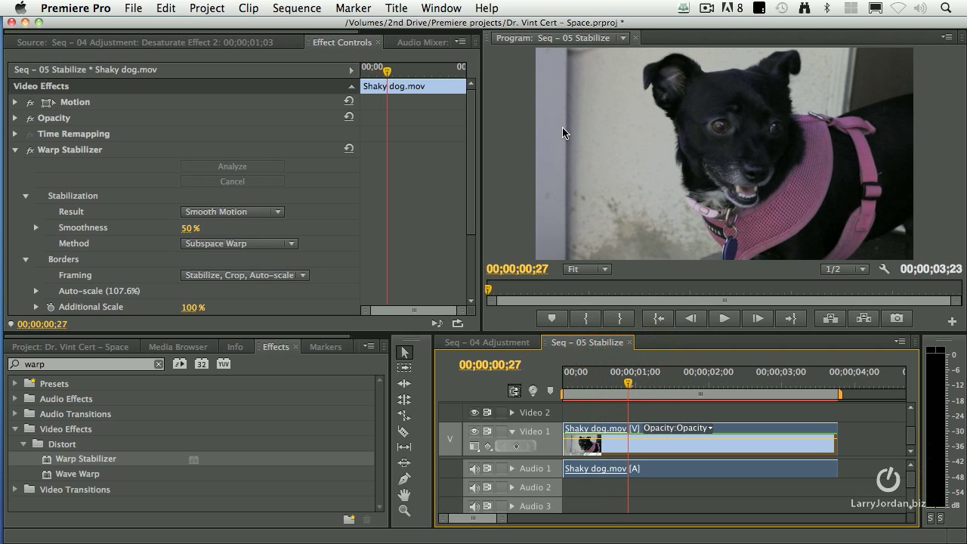
{"action": "left_click", "coordinate": [719, 424]}
- Set Framing to Stabilize Only and Method to Position, then play the clip from the start
{"action": "left_click", "coordinate": [279, 278]}
{"action": "left_click", "coordinate": [280, 287]}
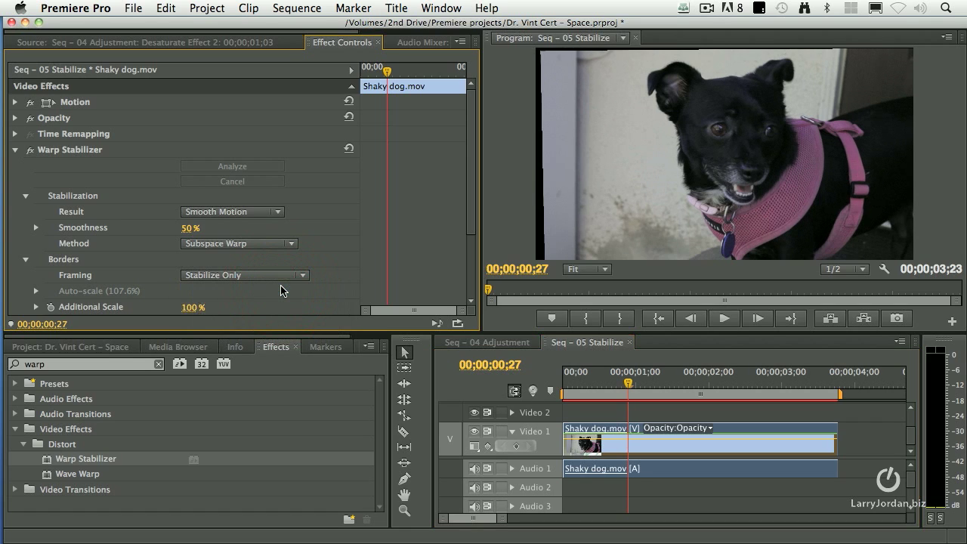
{"action": "left_click", "coordinate": [246, 247]}
{"action": "left_click", "coordinate": [249, 256]}
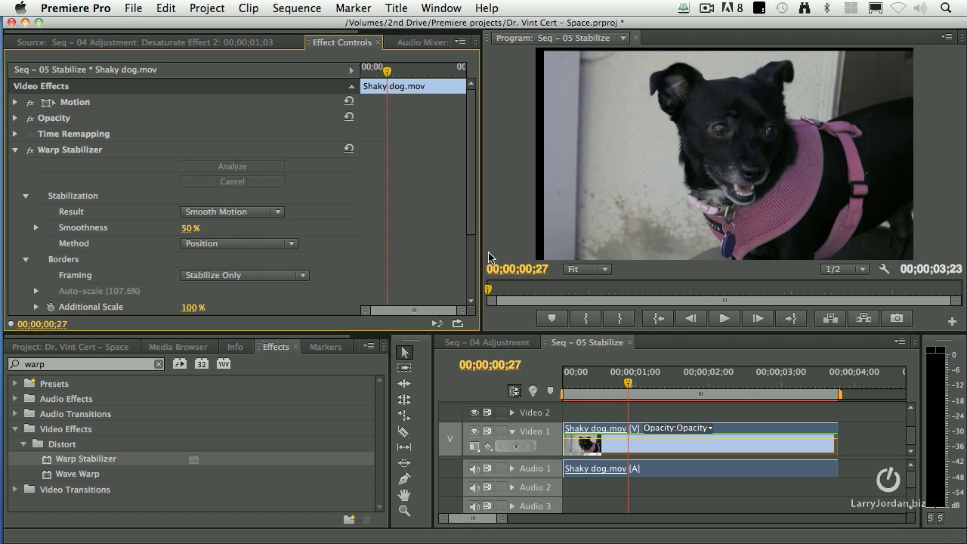
{"action": "left_click_drag", "start_coordinate": [585, 381], "coordinate": [517, 391]}
{"action": "key", "text": "space"}
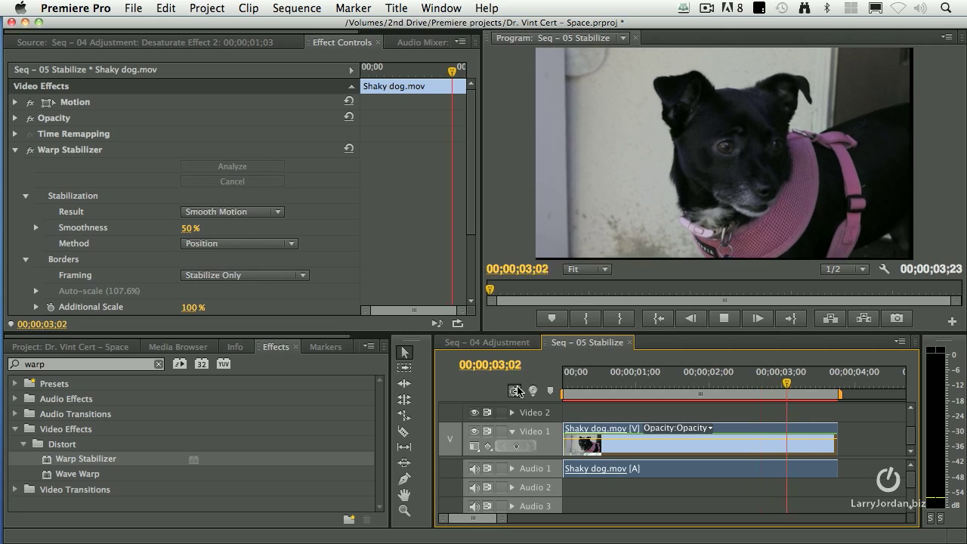
{"action": "key", "text": "space"}
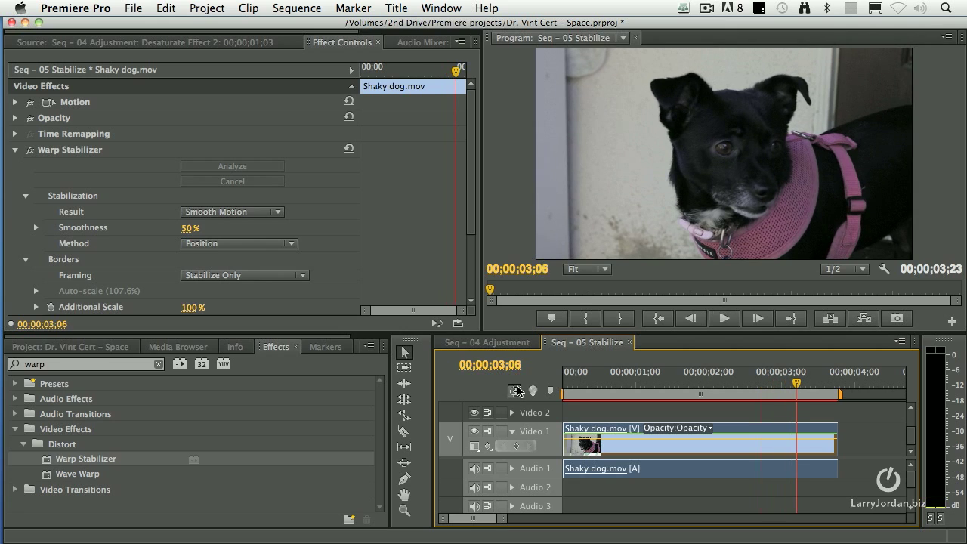
- Switch the stabilization method to Position, Scale, Rotation and return the playhead to the start
{"action": "left_click", "coordinate": [244, 244]}
{"action": "left_click", "coordinate": [254, 271]}
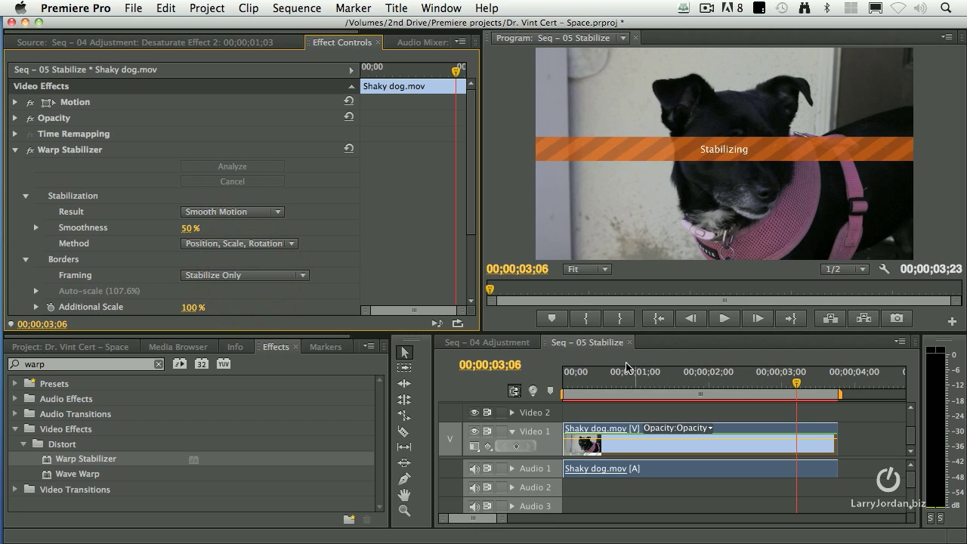
{"action": "left_click", "coordinate": [520, 385]}
{"action": "key", "text": "Home"}
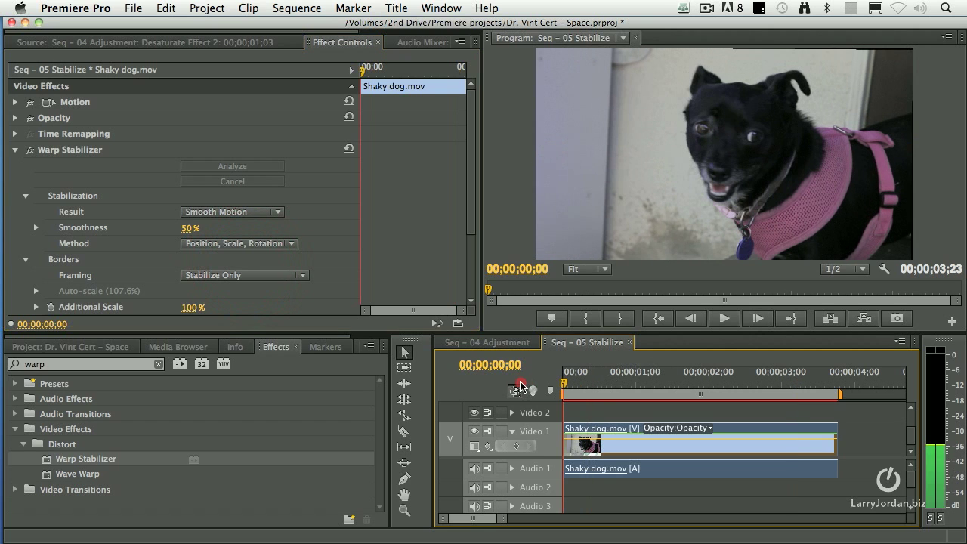
- Play back the Position, Scale, Rotation stabilized clip from its start
{"action": "key", "text": "space"}
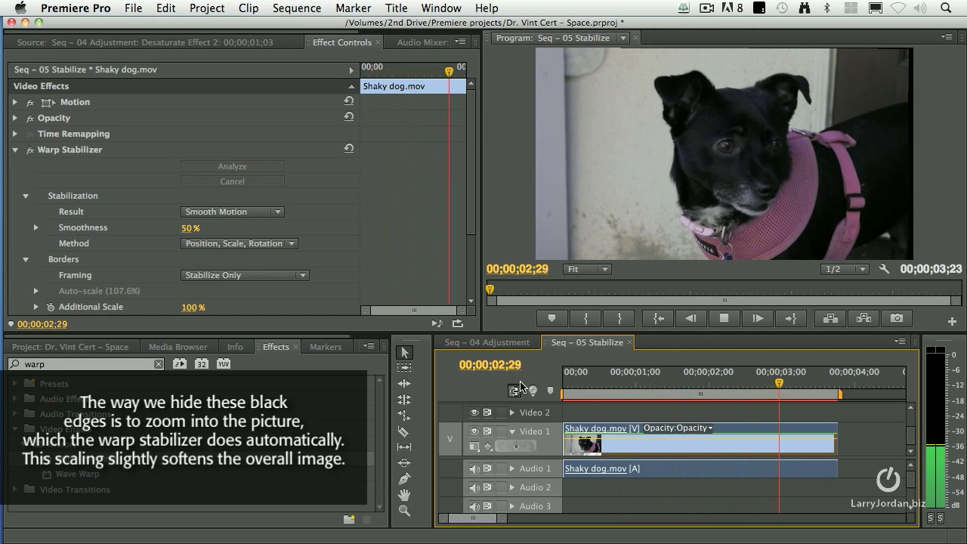
{"action": "key", "text": "Home"}
{"action": "key", "text": "space"}
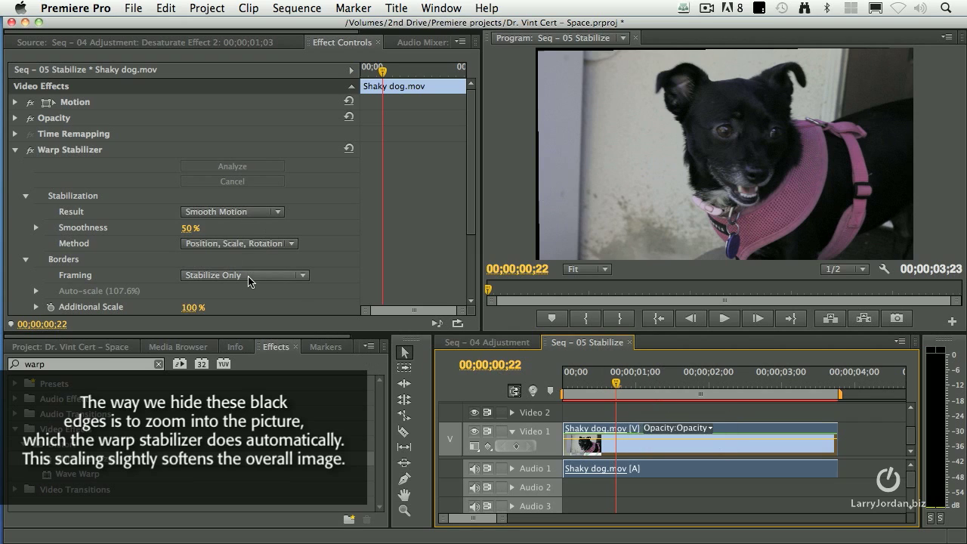
- Set the Warp Stabilizer method to Position and the result to No Motion
{"action": "left_click", "coordinate": [253, 247]}
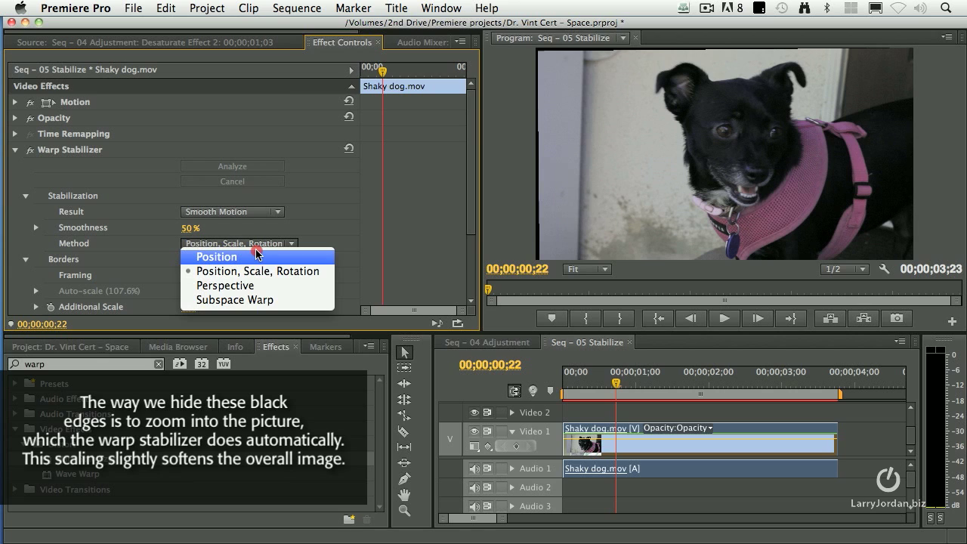
{"action": "left_click", "coordinate": [255, 255]}
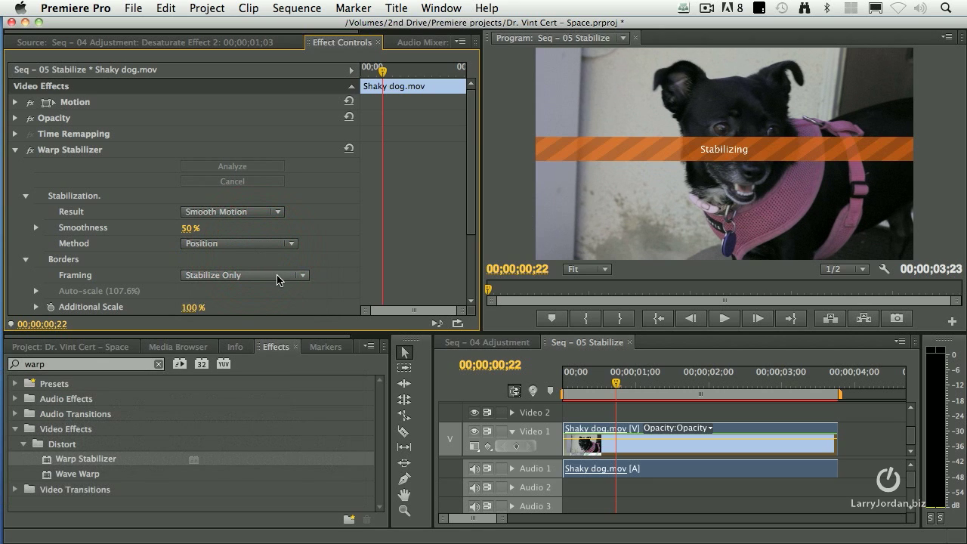
{"action": "left_click", "coordinate": [260, 212]}
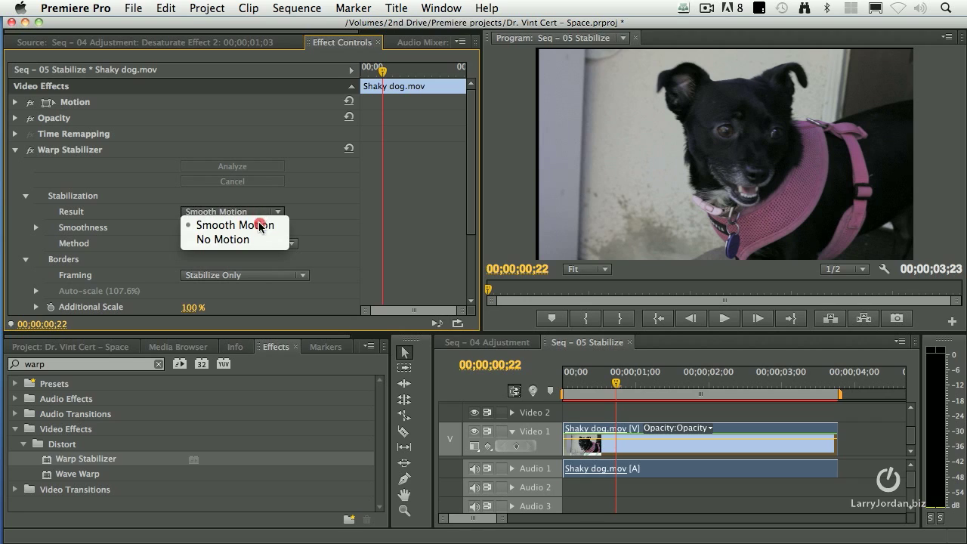
{"action": "left_click", "coordinate": [257, 240]}
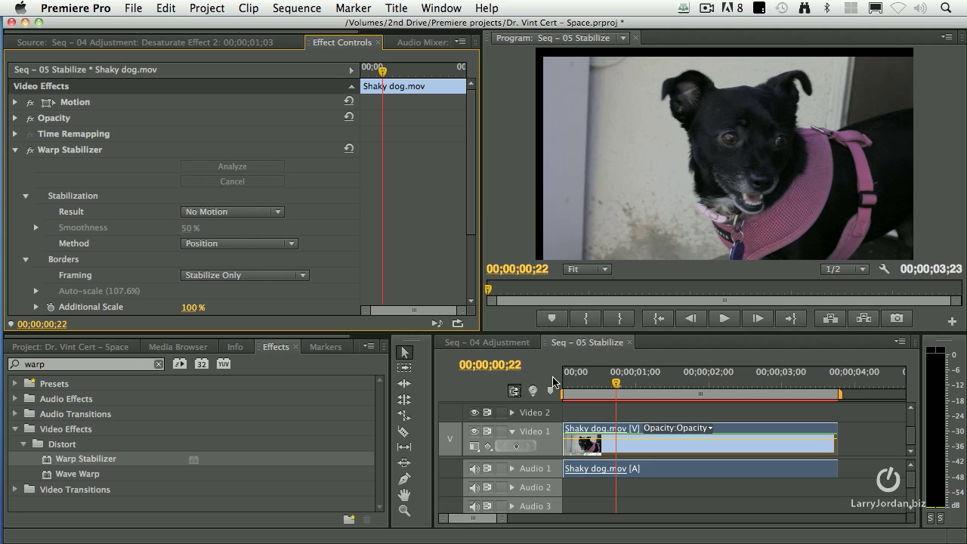
- Play the No Motion result from the start of the sequence
{"action": "left_click", "coordinate": [566, 374]}
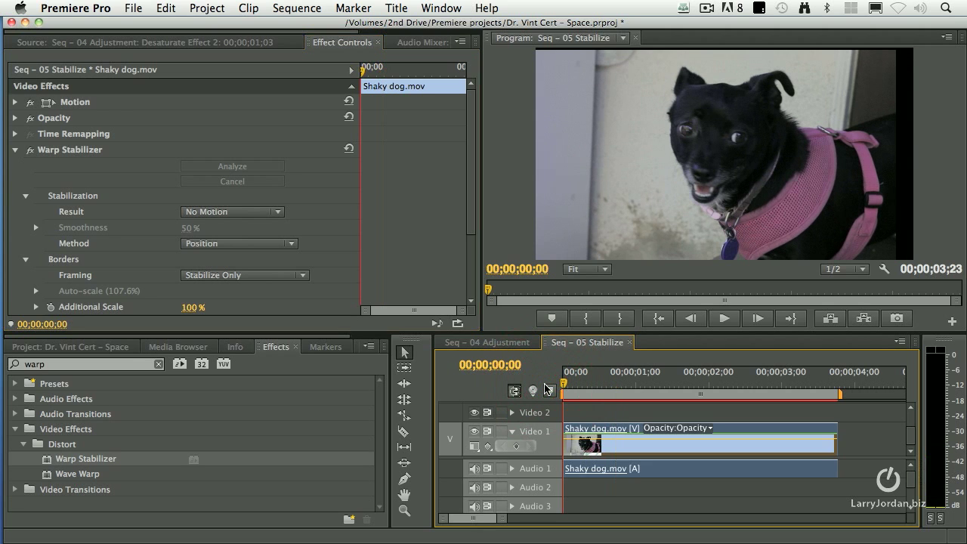
{"action": "key", "text": "space"}
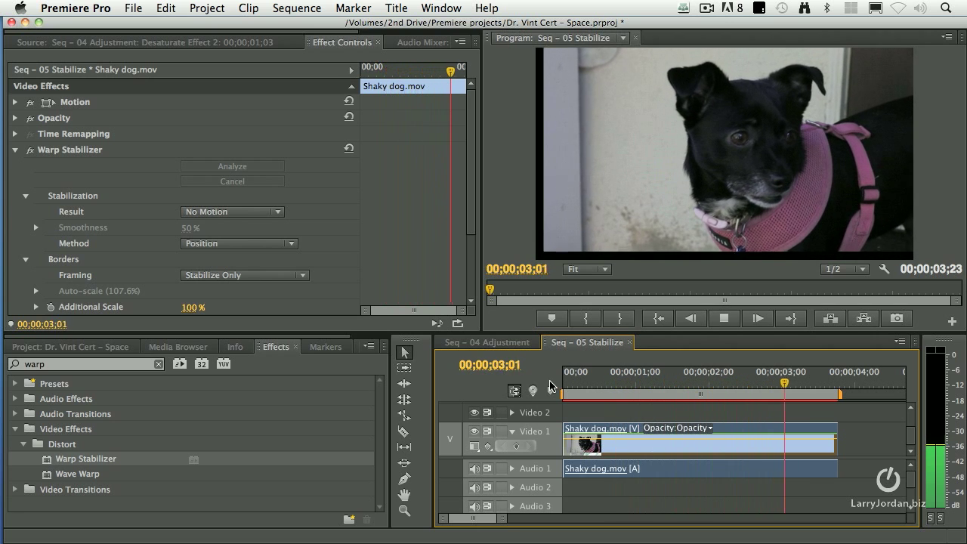
{"action": "key", "text": "space"}
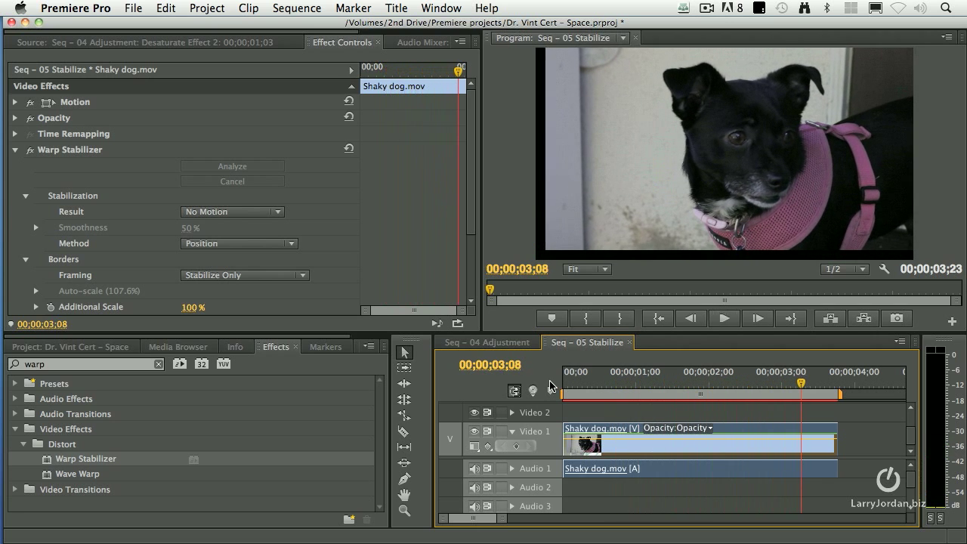
- Set Framing to Stabilize, Crop, Auto-scale and play the filled-frame result from the start
{"action": "left_click", "coordinate": [246, 278]}
{"action": "left_click", "coordinate": [309, 316]}
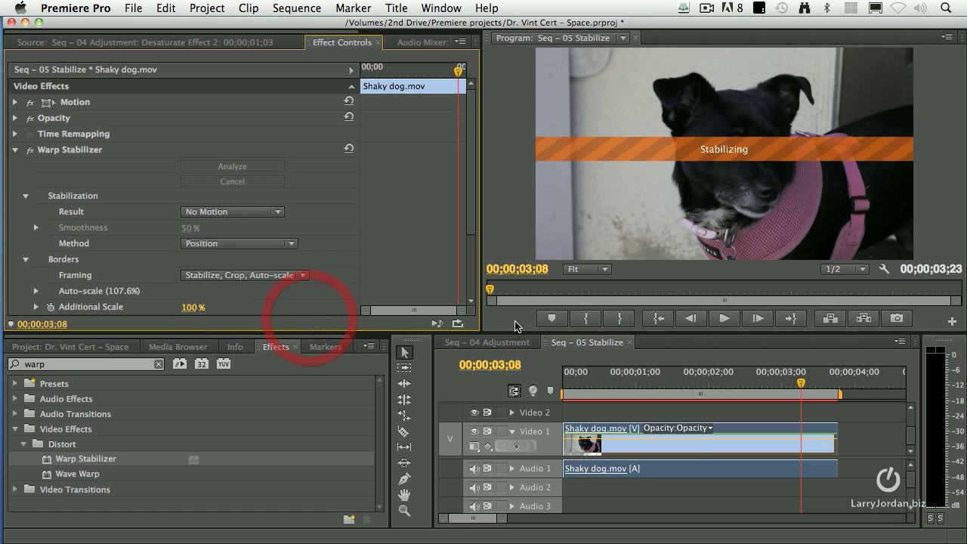
{"action": "key", "text": "Home"}
{"action": "key", "text": "space"}
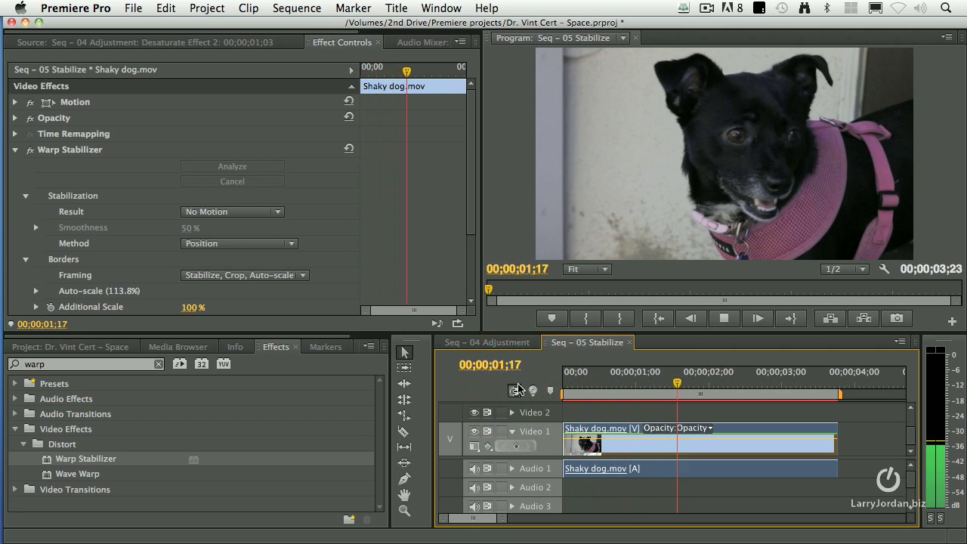
{"action": "key", "text": "space"}
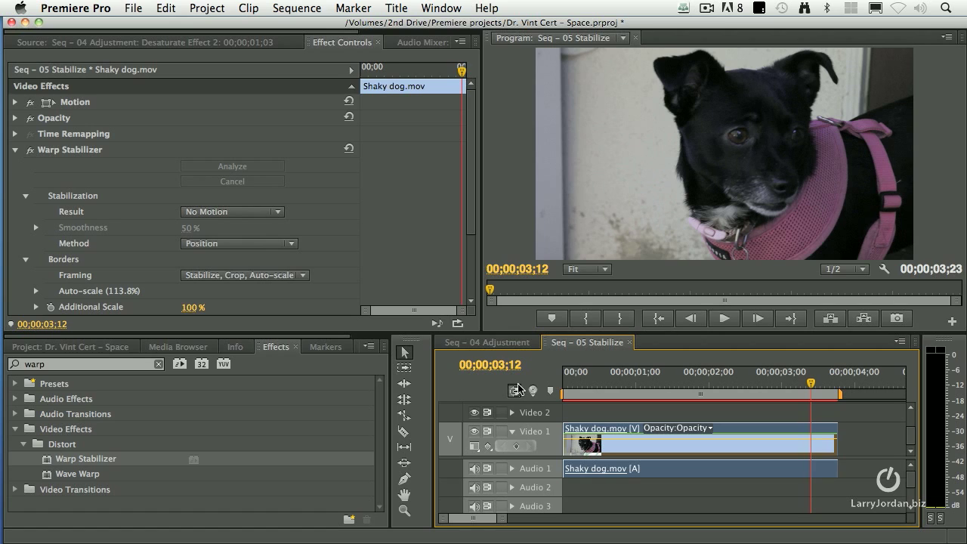
{"action": "left_click", "coordinate": [515, 390]}
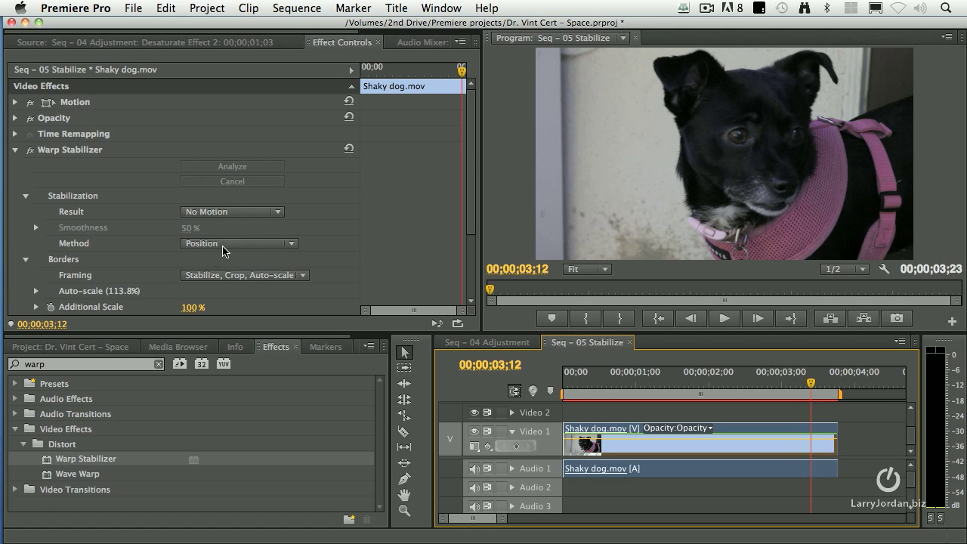